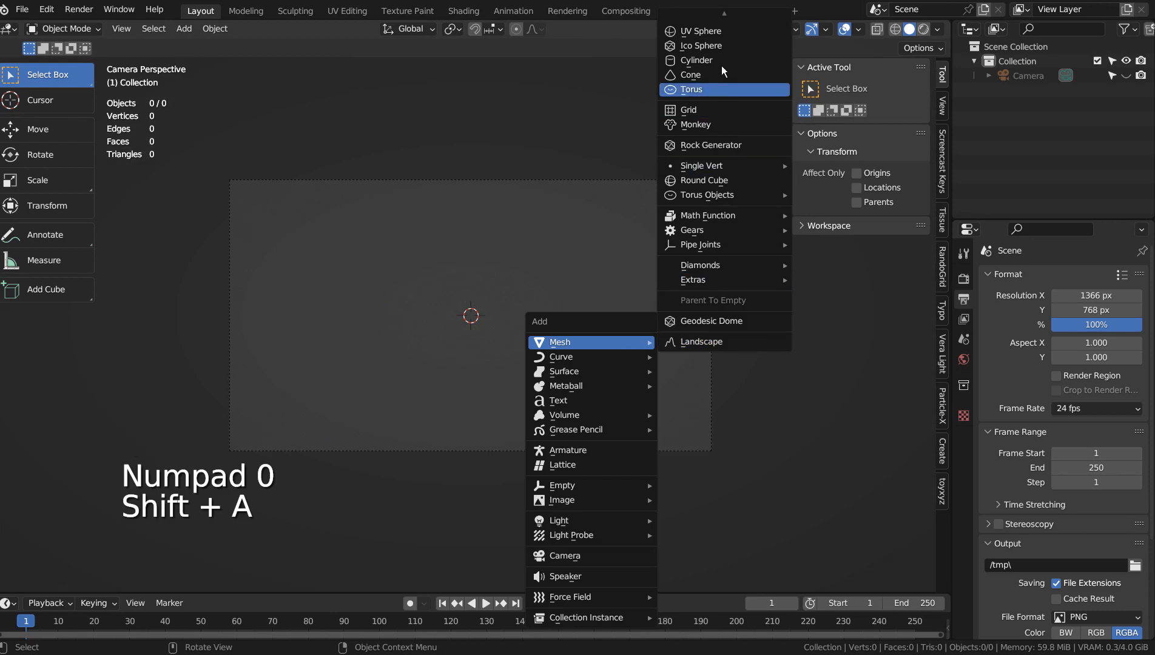
Add a cylinder mesh, flatten it along global Z into a thin disc, and scale it up uniformly by about 4.63.
left_click(715, 60)
key("s")
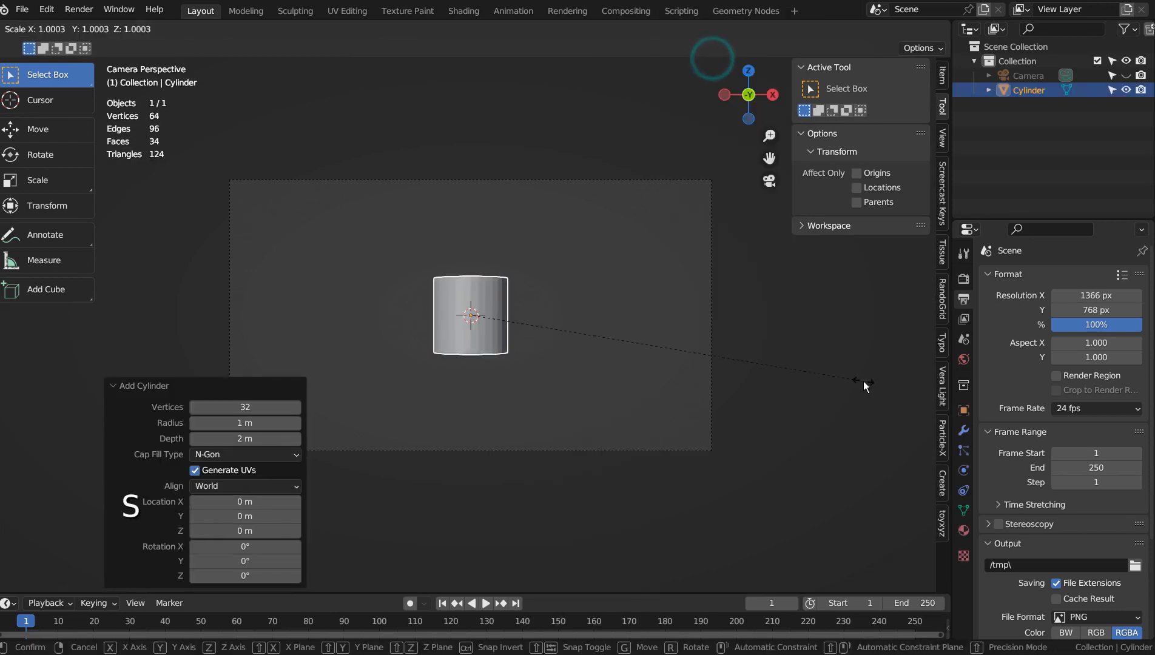
key("z")
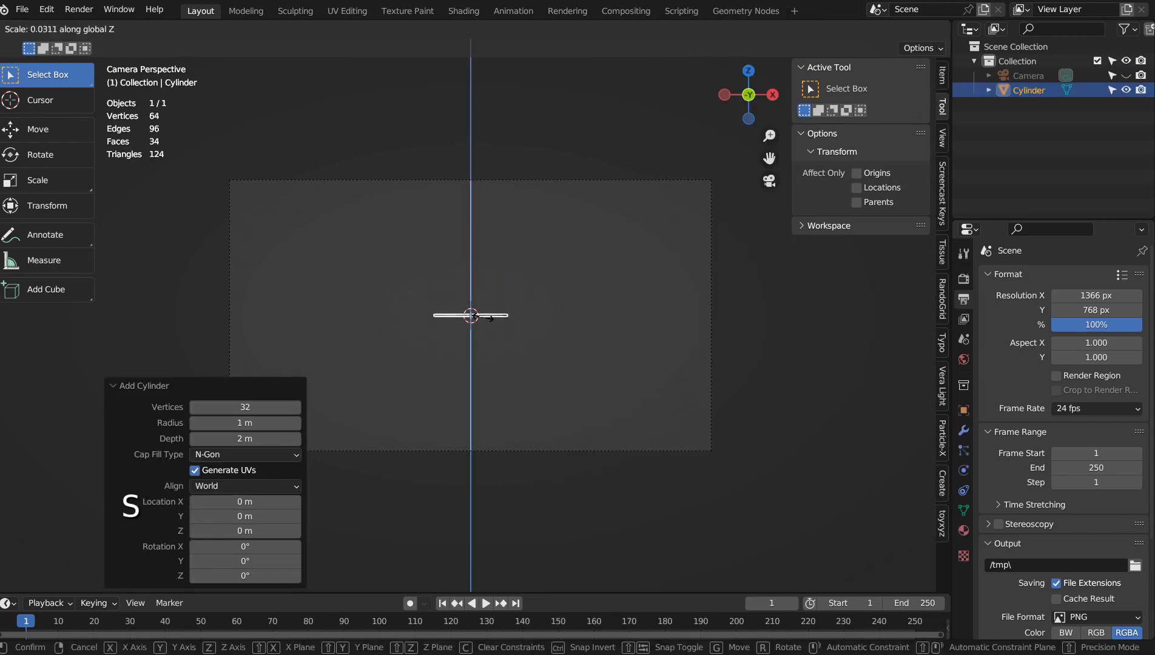
left_click(476, 316)
key("s")
left_click(270, 395)
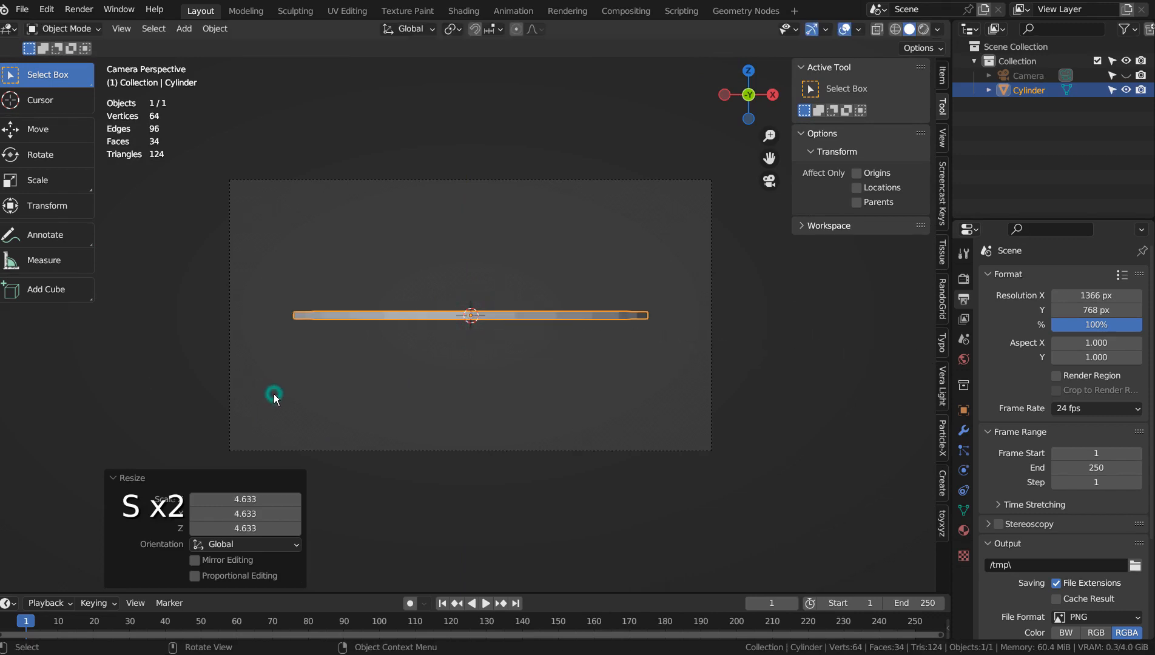
Tilt the disc about -32.3° in the side view and return to the camera view.
key("KP_3")
key("r")
left_click(690, 309)
key("KP_0")
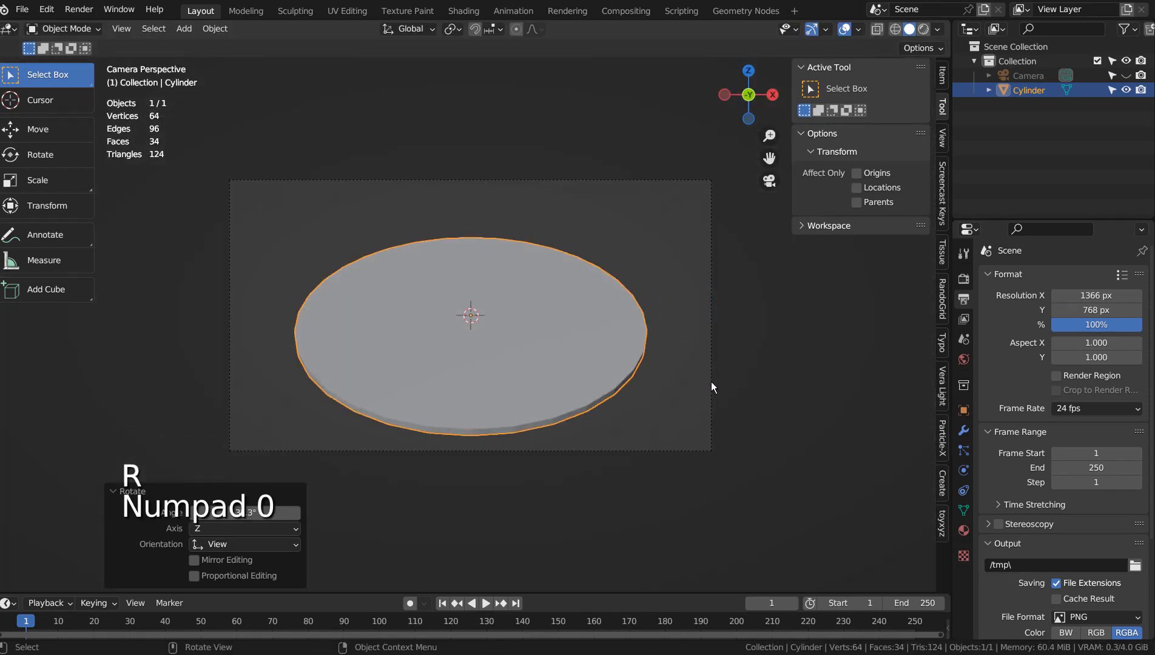
Move the disc up about 0.56 m and squash it further along global Z.
key("g")
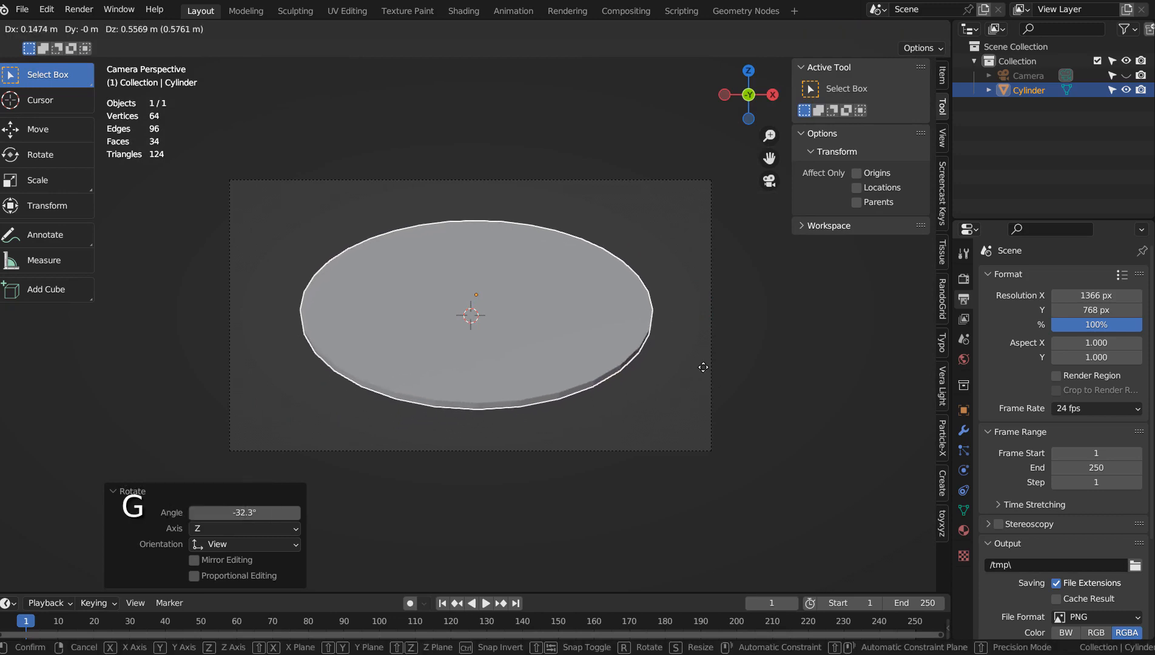
left_click(703, 368)
key("s")
key("z")
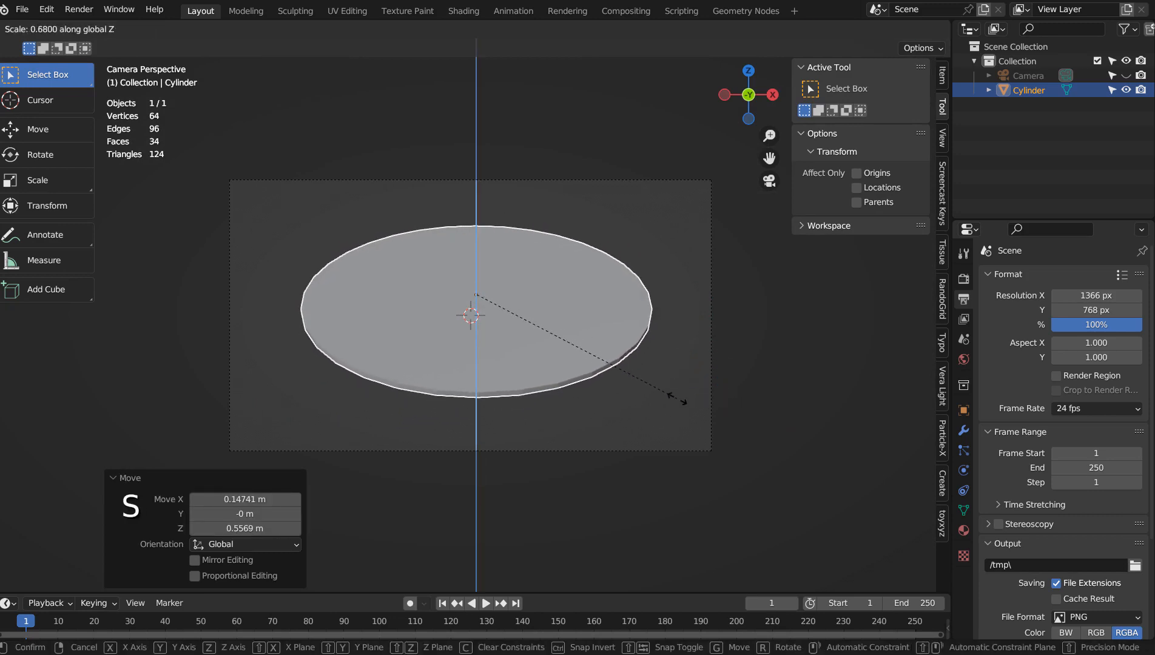
left_click(554, 363)
left_click(747, 383)
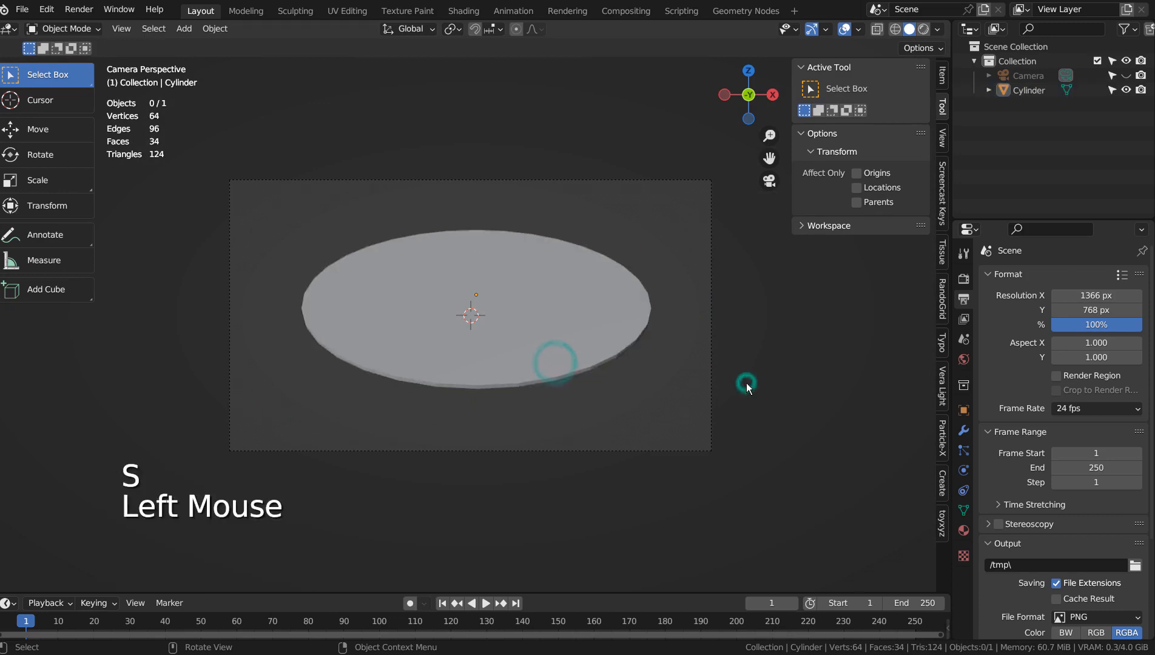
left_click(658, 323)
left_click(651, 420)
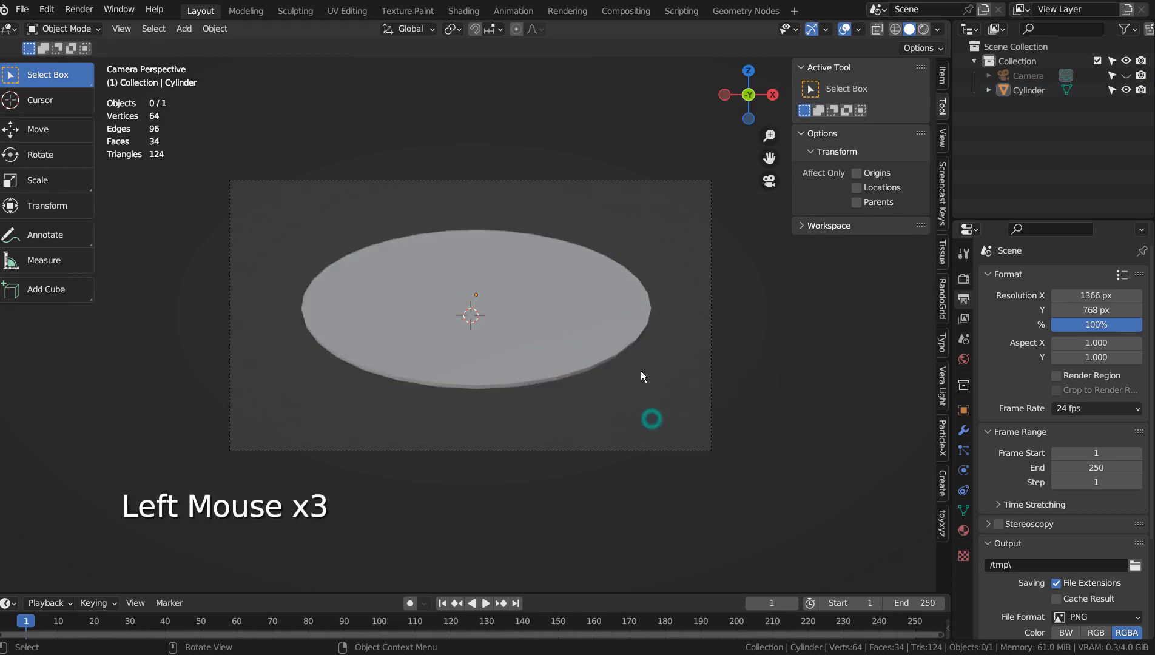
Lower the disc about 0.41 m to centre it in the camera frame and render the image.
left_click(607, 337)
key("g")
left_click(619, 354)
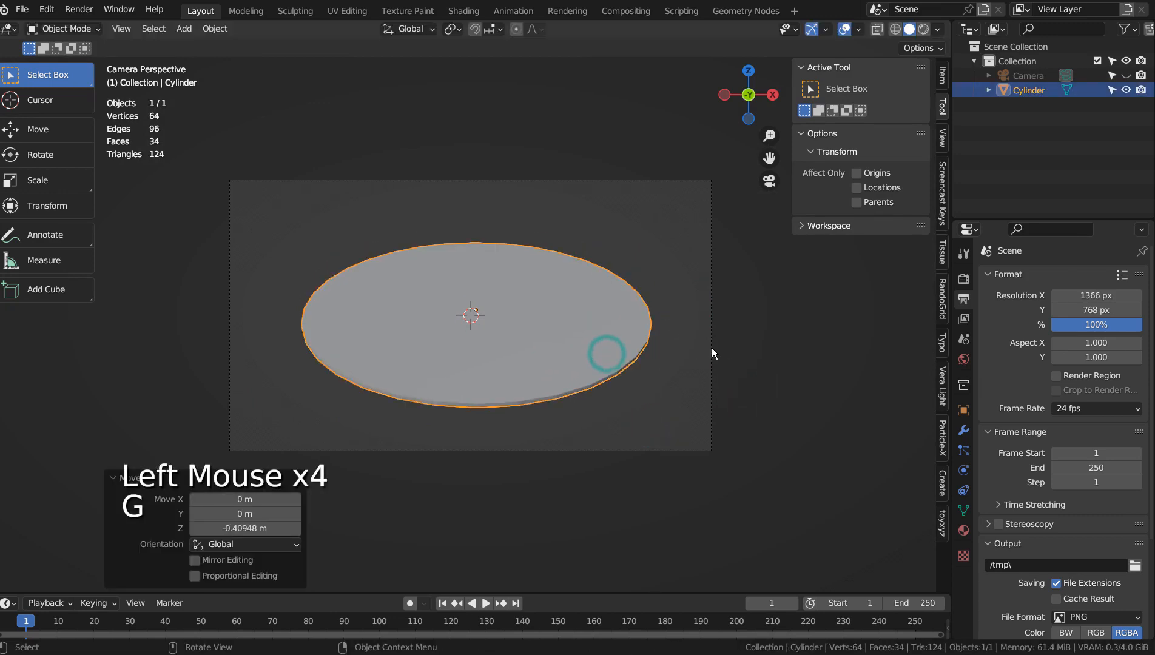
key("F12")
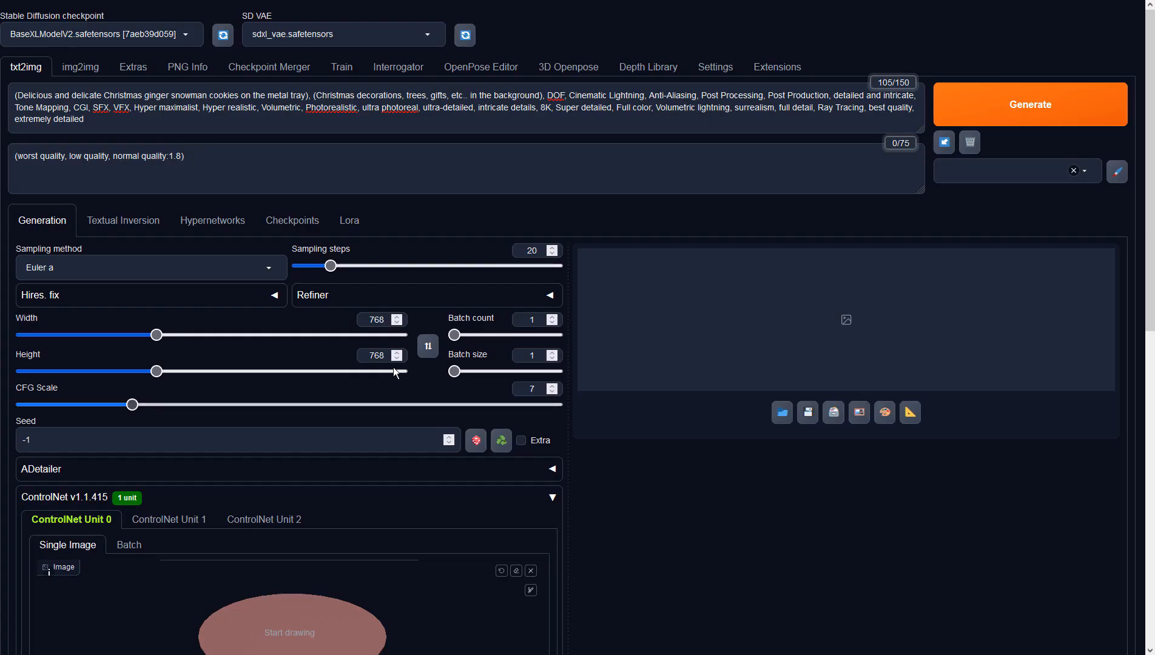
In the Stable Diffusion web UI, set the txt2img output width to 1366.
left_click(368, 319)
type("1")
key("Delete")
key("Delete")
key("Delete")
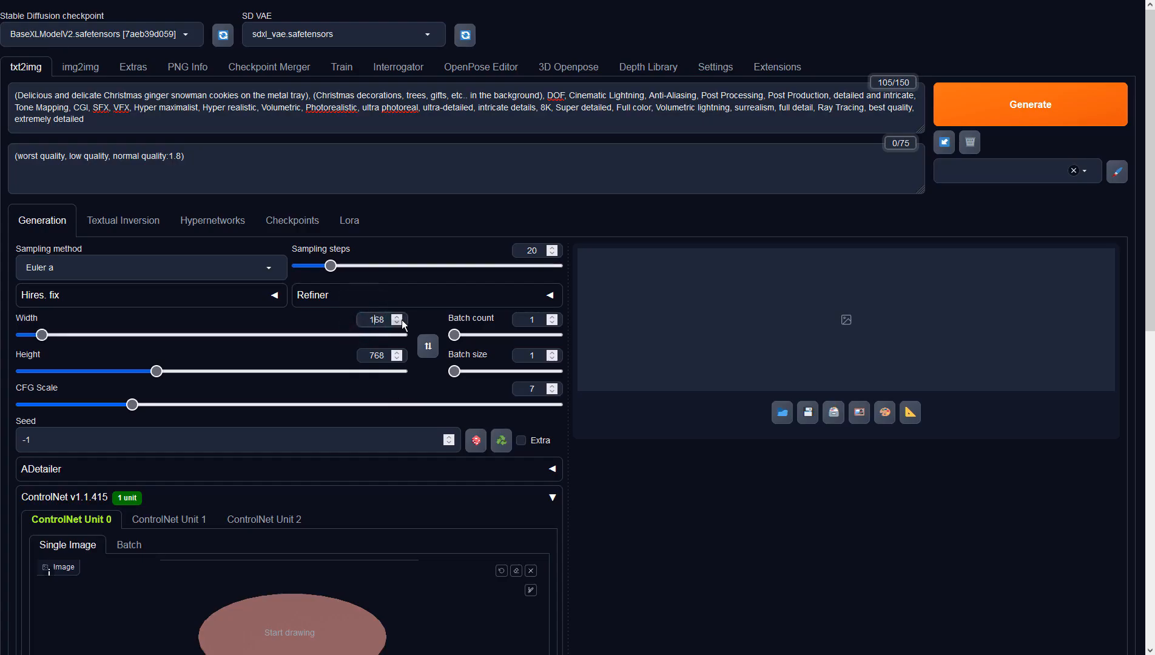
type("366")
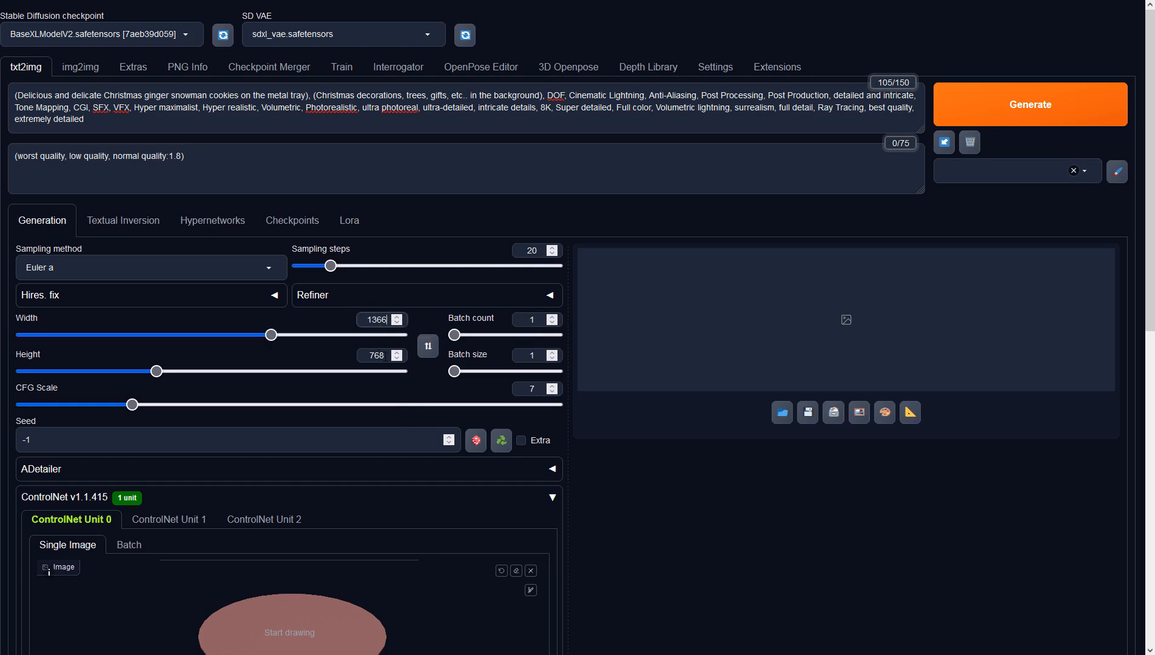
left_click(382, 356)
left_click(330, 111)
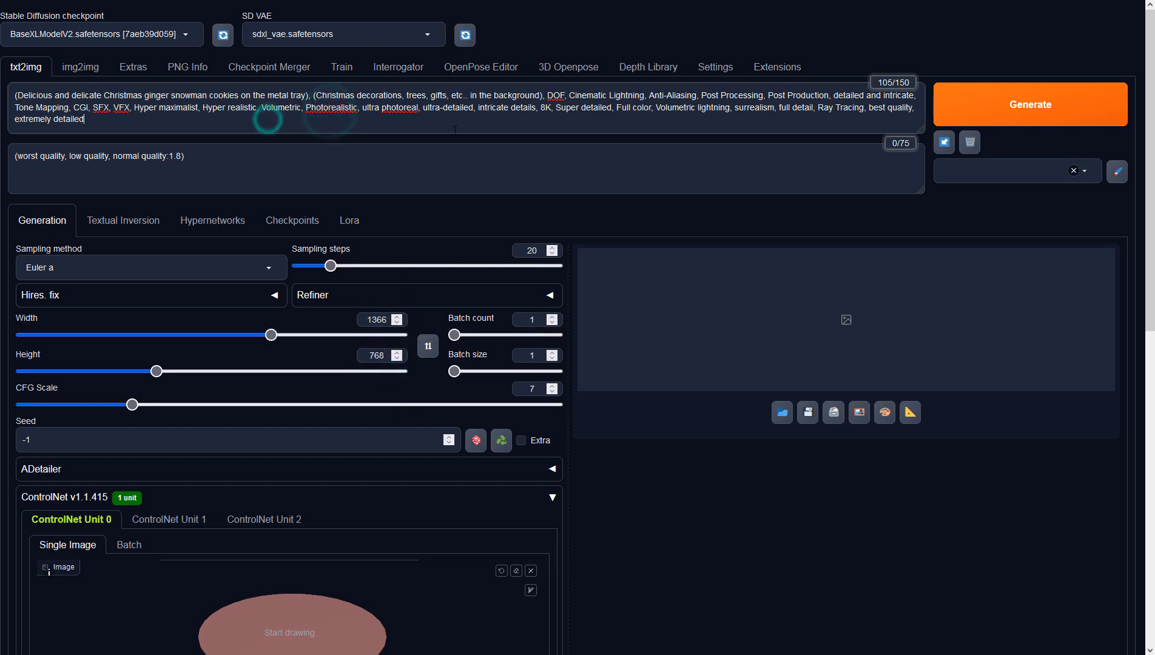
Set ControlNet Unit 0 to Depth control with preprocessor none and the sai_xl_depth_256lora model.
scroll(663, 434, "down", 7)
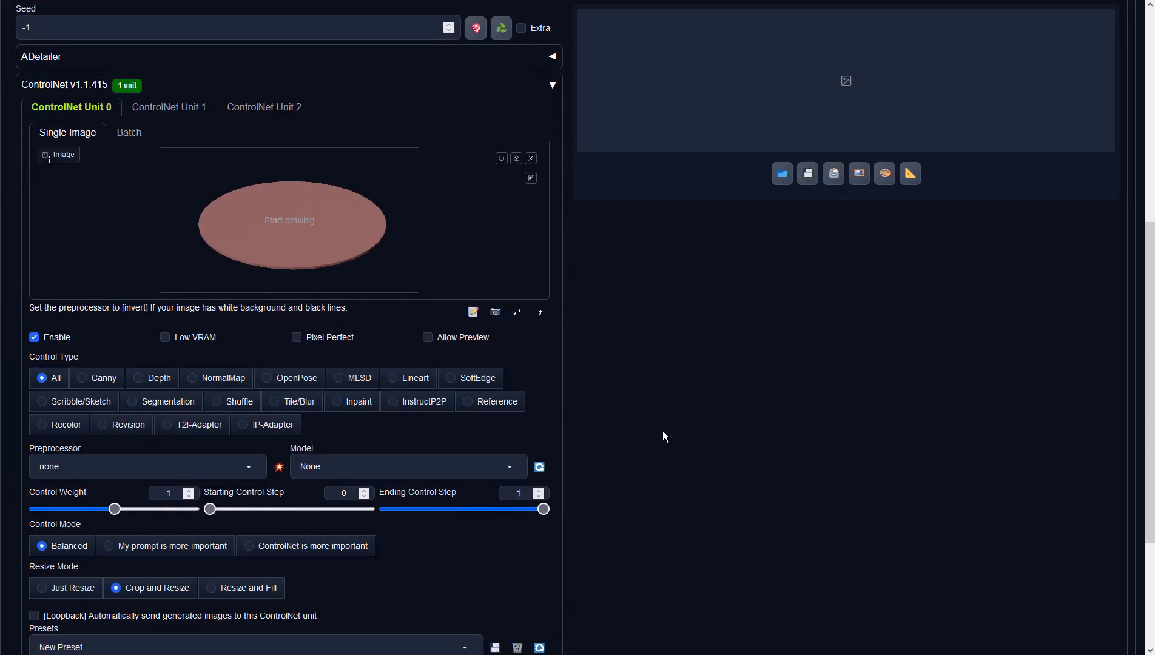
left_click(155, 377)
left_click(246, 468)
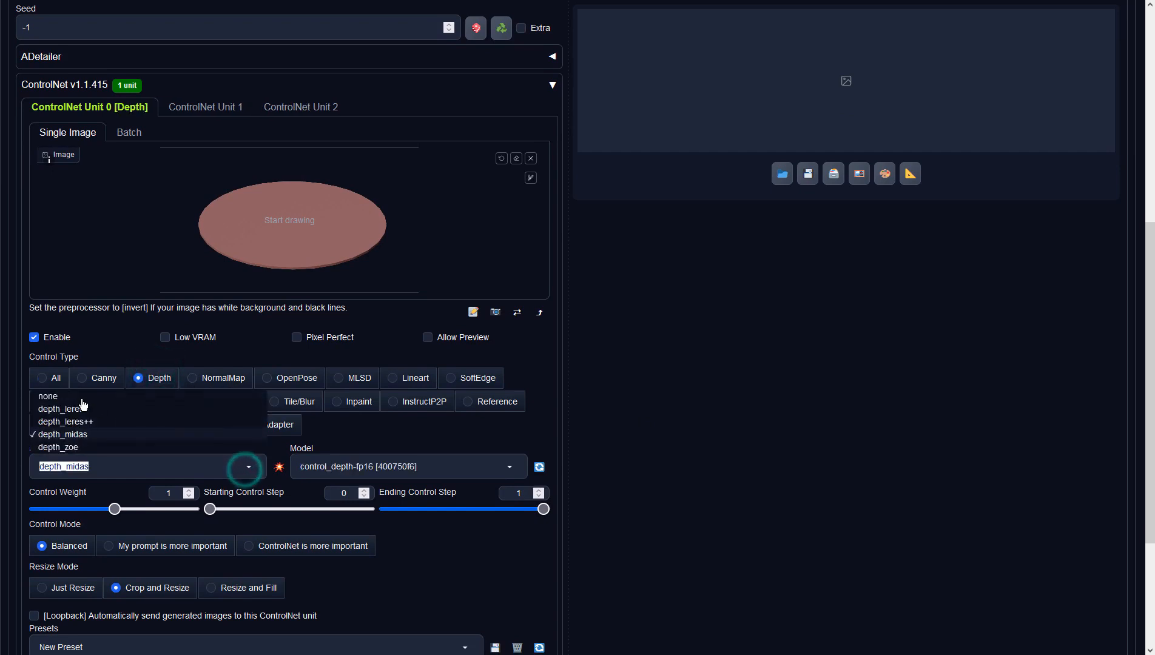
left_click(79, 398)
left_click(397, 475)
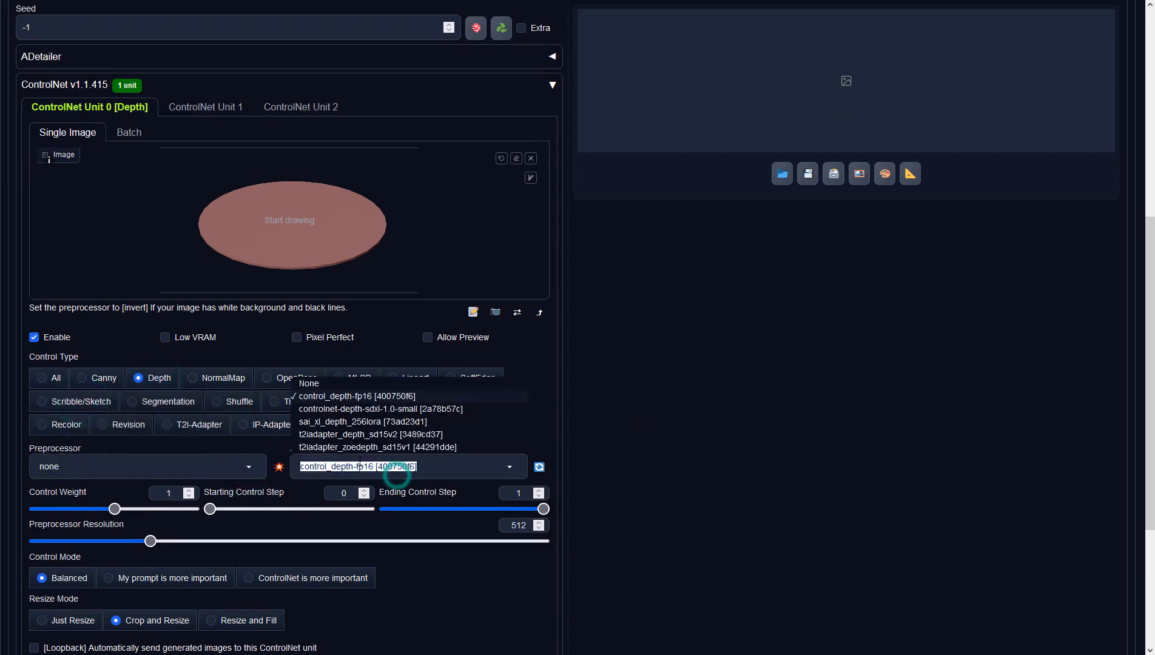
left_click(318, 425)
left_click(700, 486)
Generate the txt2img cookie tray image and view the result full size.
scroll(775, 497, "up", 7)
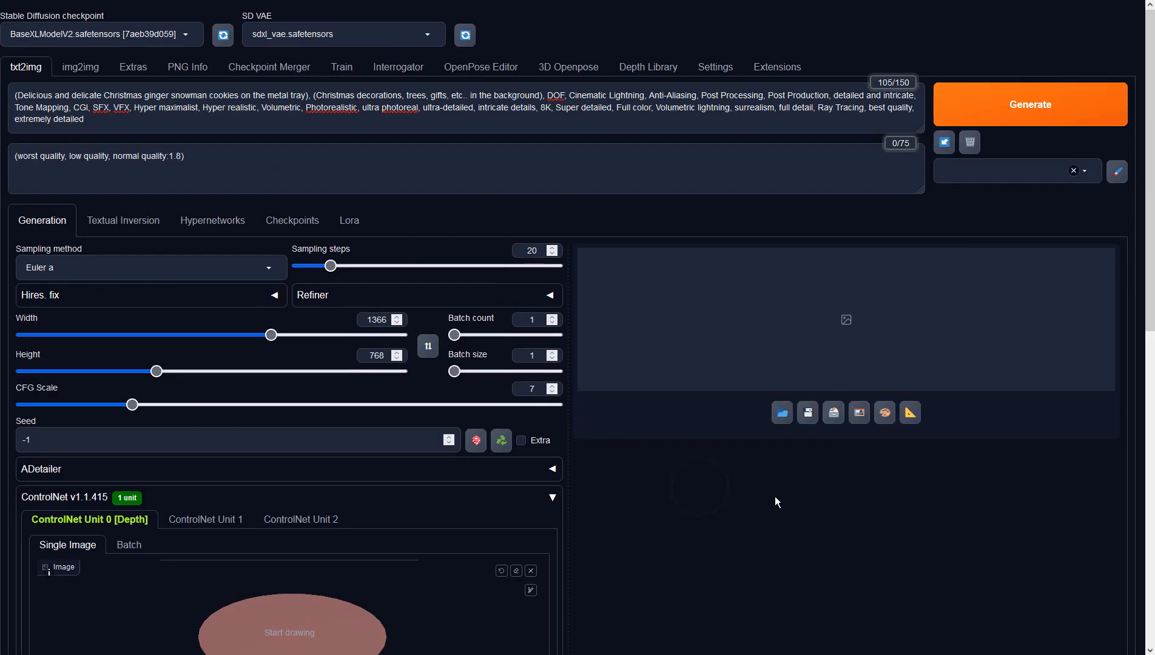
left_click(970, 114)
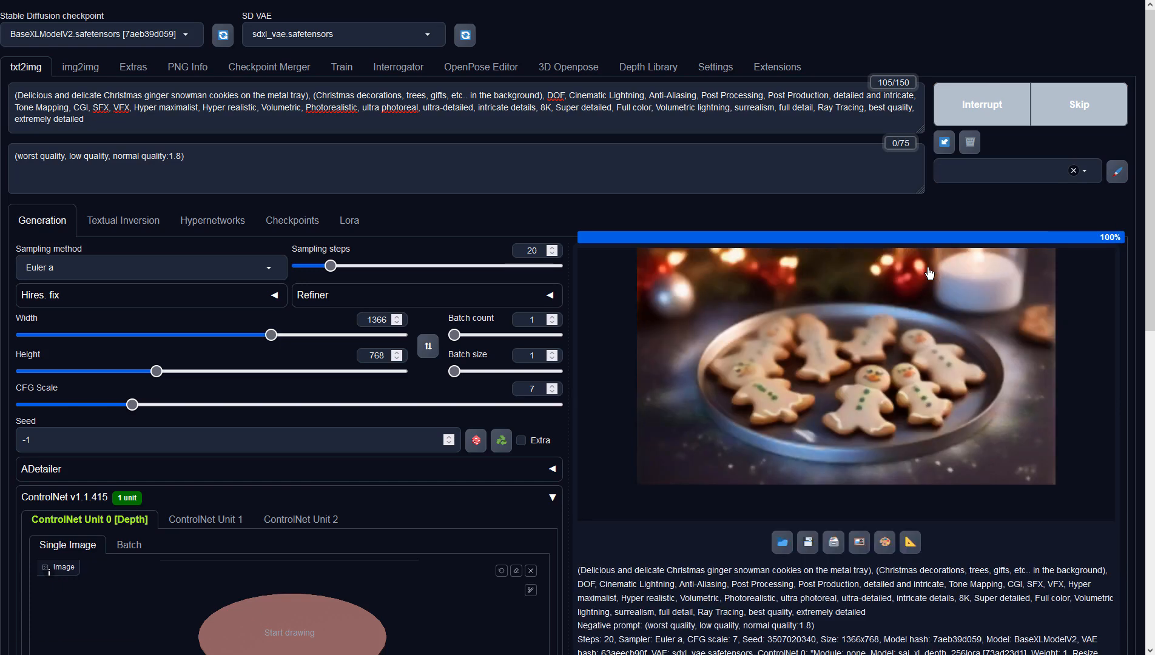
left_click(928, 272)
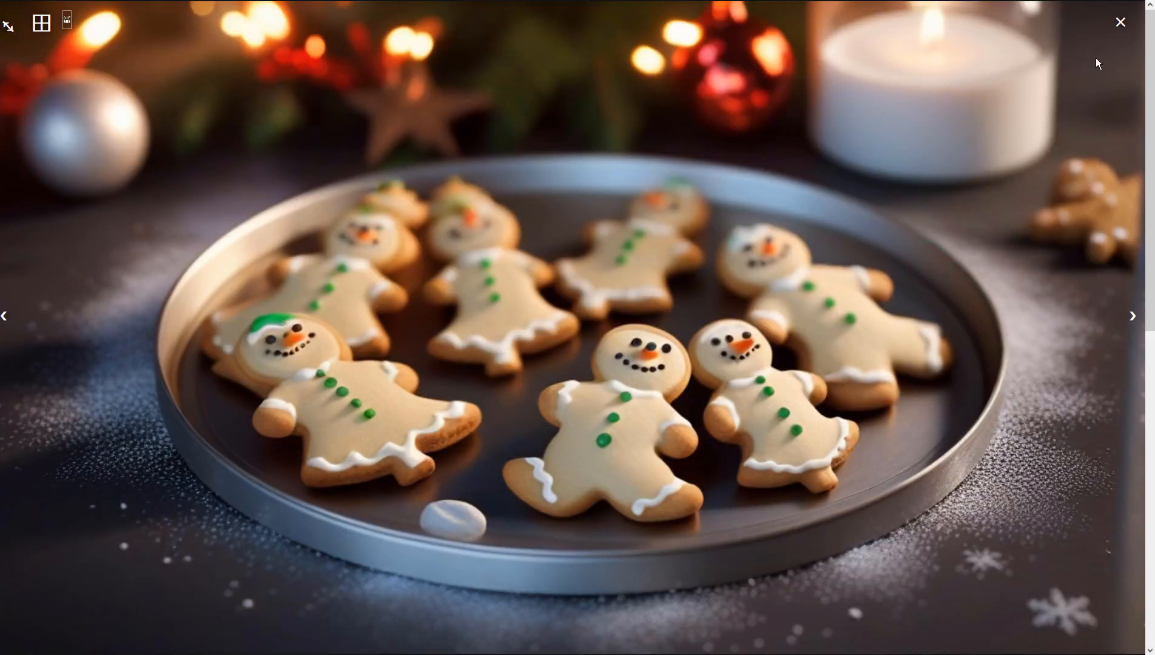
left_click(1120, 23)
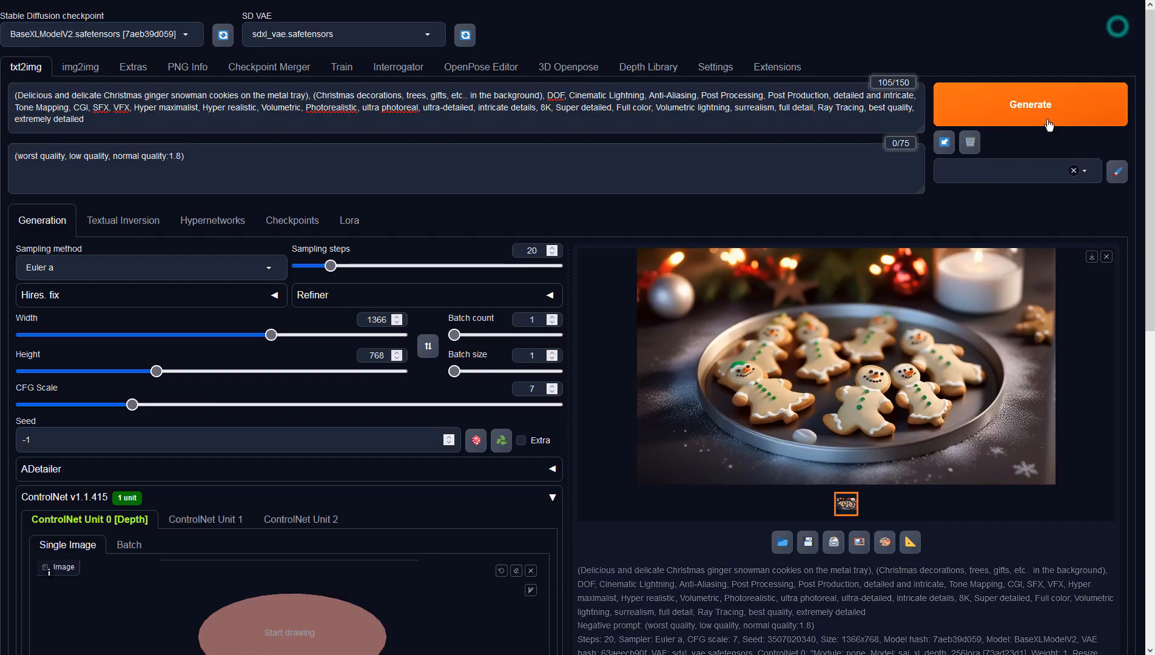
Send the generated cookie image to img2img and set the denoising strength to 0.9.
left_click(855, 541)
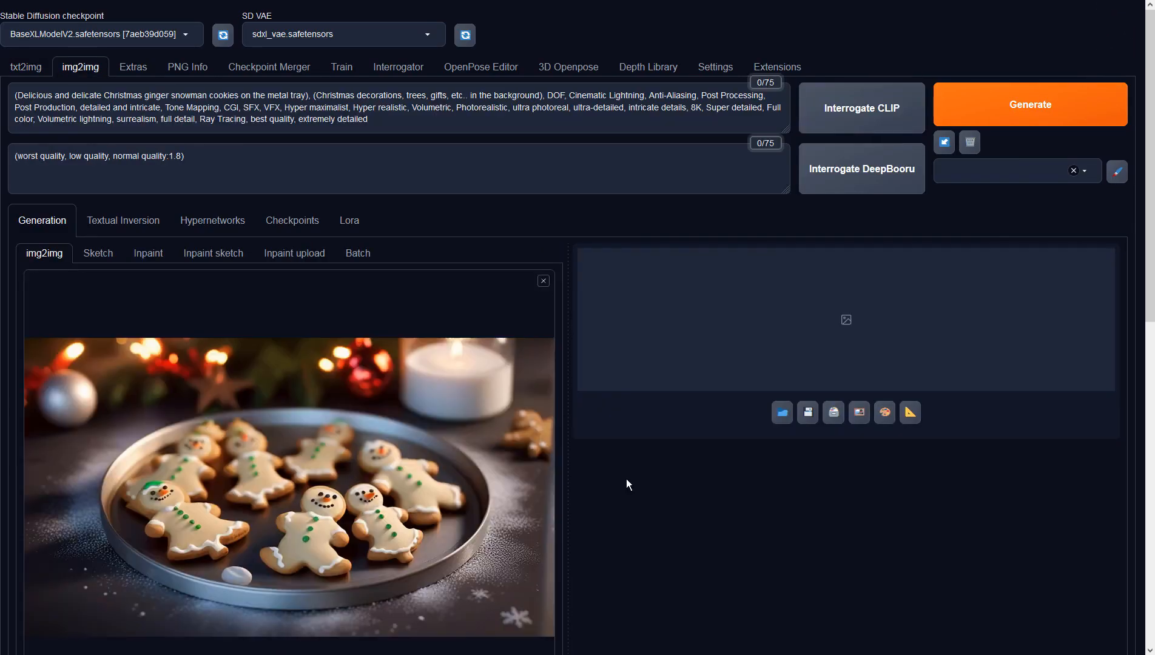
scroll(626, 478, "down", 9)
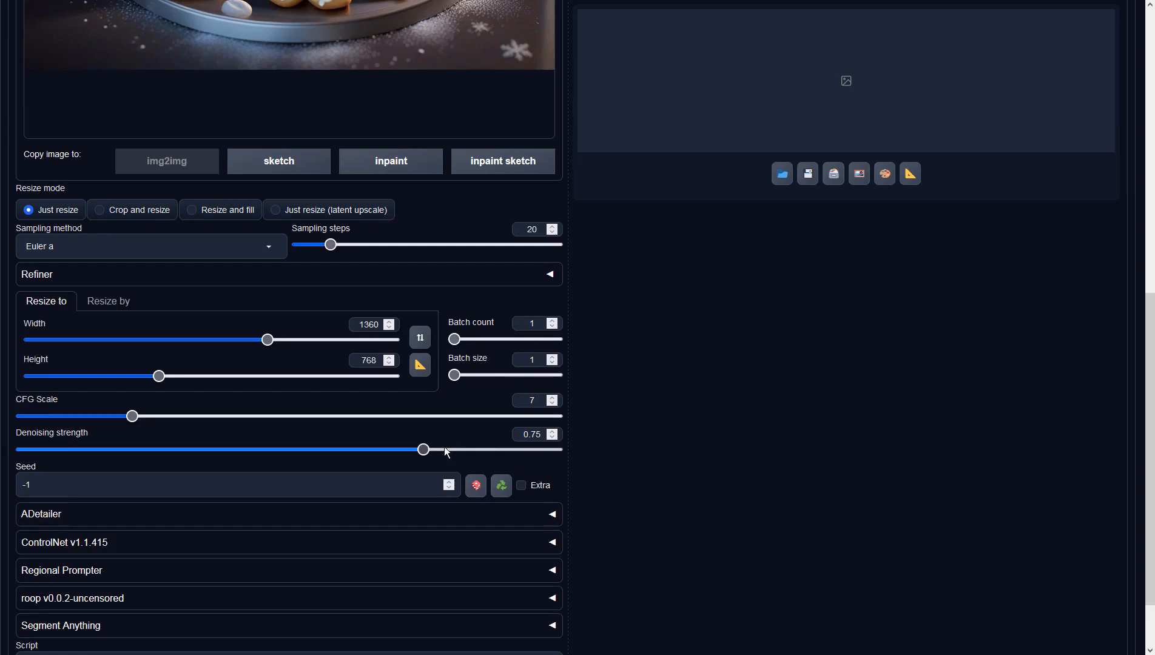
left_click_drag(424, 450, 503, 450)
left_click(687, 439)
scroll(688, 440, "up", 9)
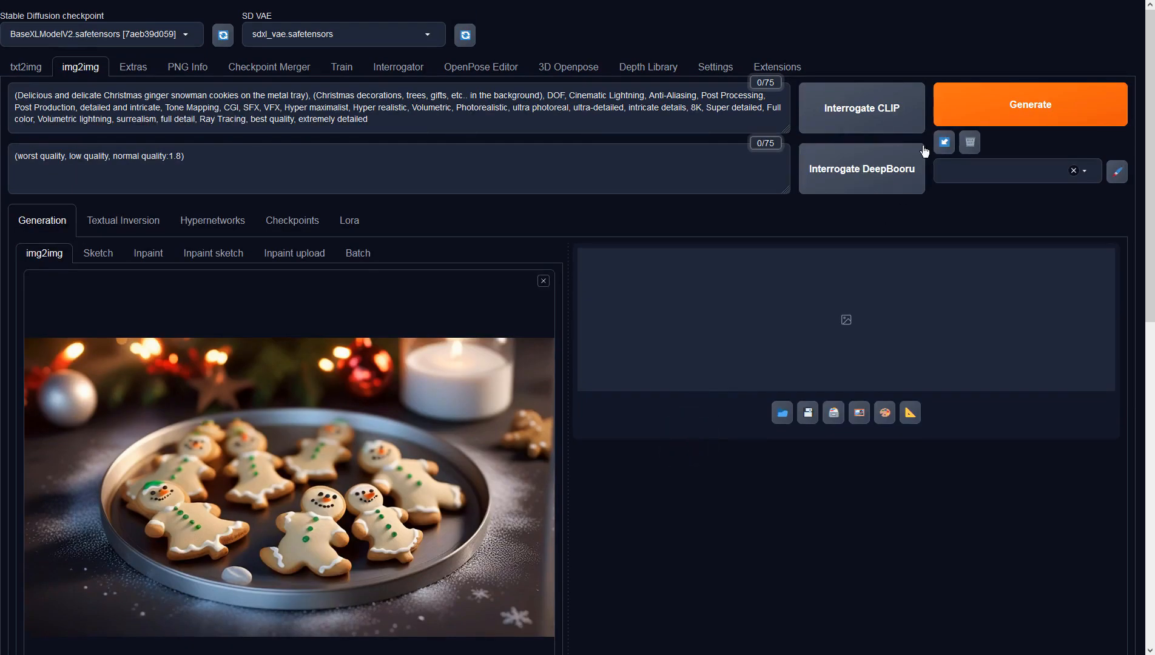
Generate an img2img variation, view it full size, and reuse it as the img2img source image.
left_click(962, 93)
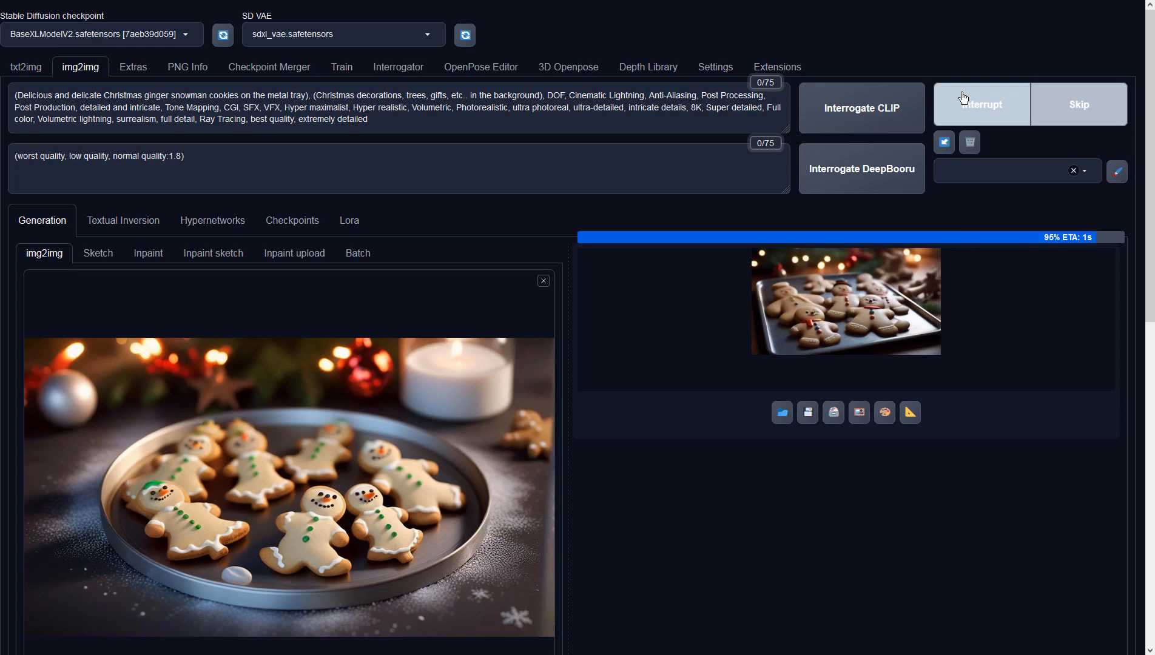
left_click(875, 286)
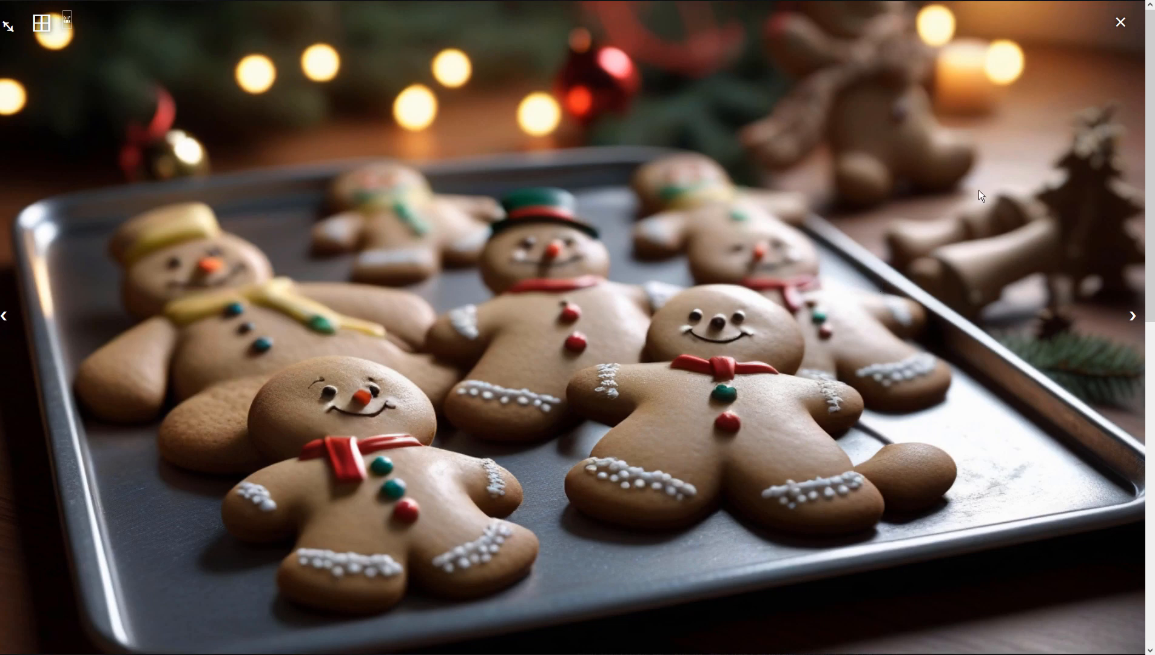
left_click(1121, 23)
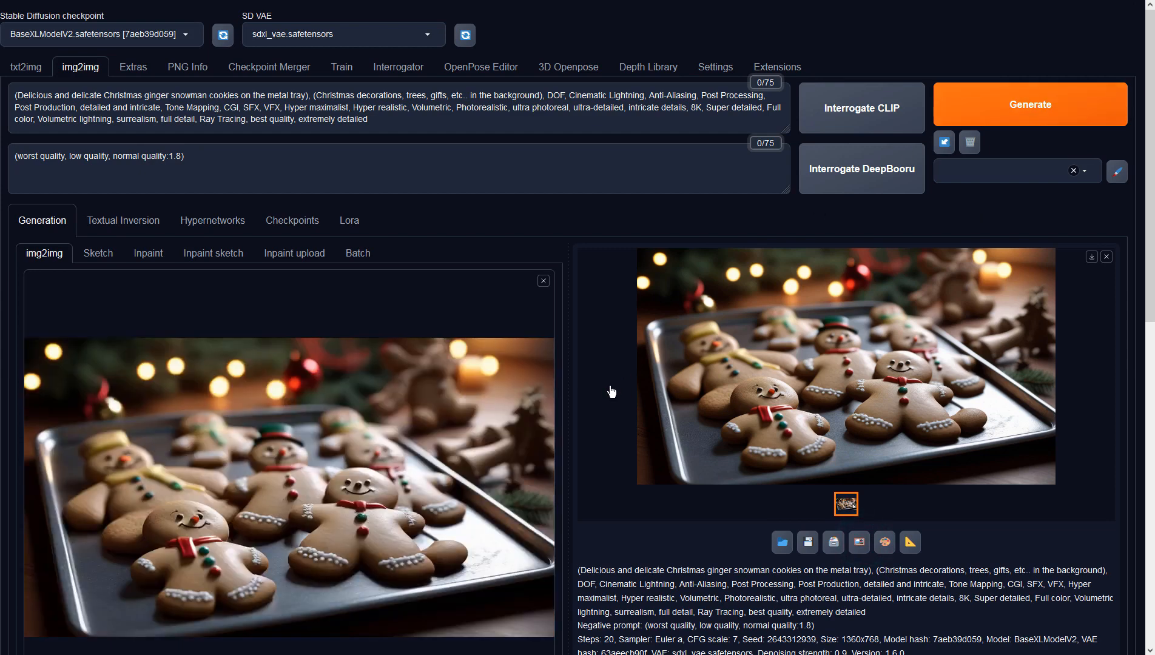
Change the img2img sampling method to DPM++ 3M SDE Karras.
scroll(361, 429, "down", 10)
left_click(230, 255)
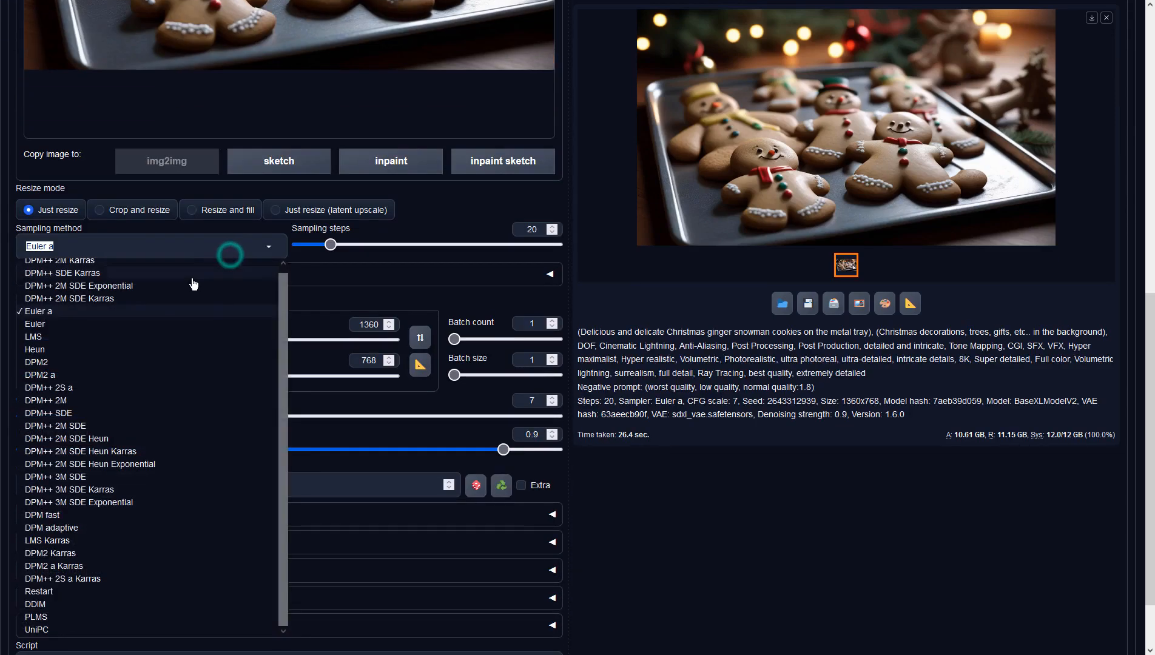
left_click(104, 489)
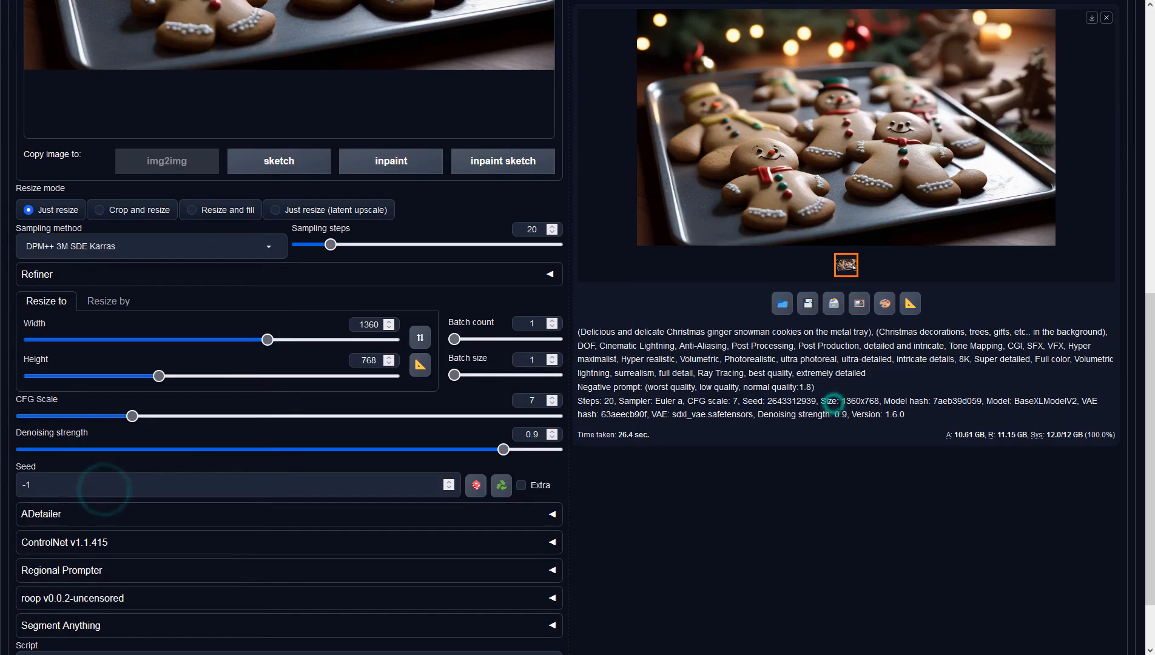
scroll(841, 405, "up", 10)
Generate an img2img image with the new sampling method and inspect it full size.
left_click(964, 103)
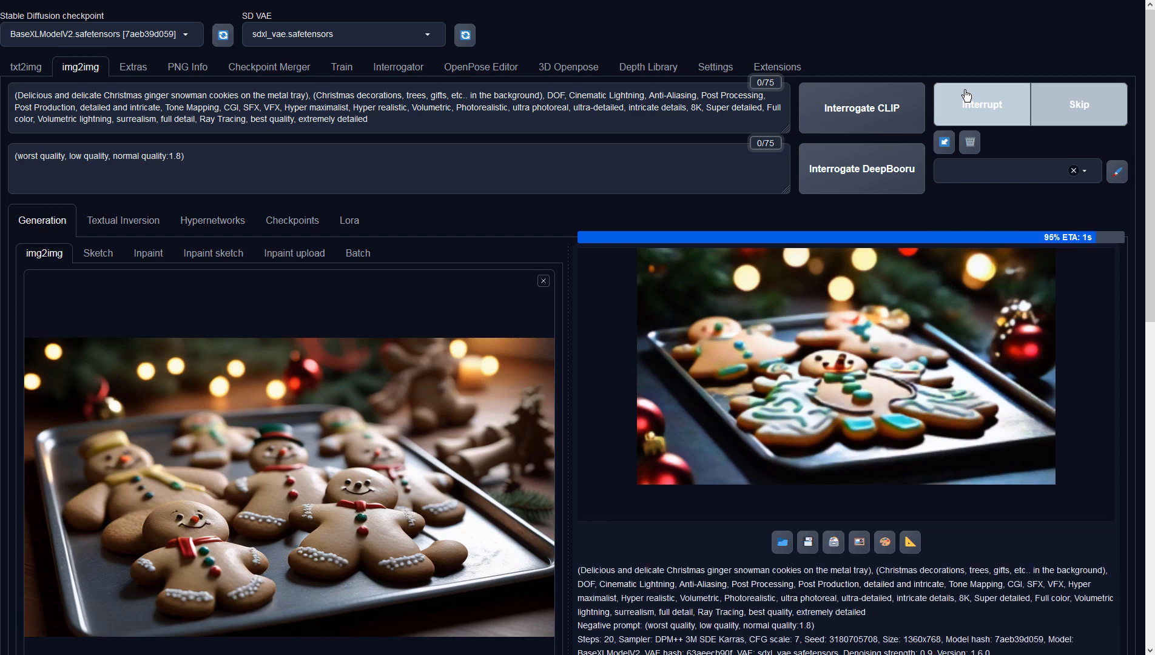
left_click(938, 325)
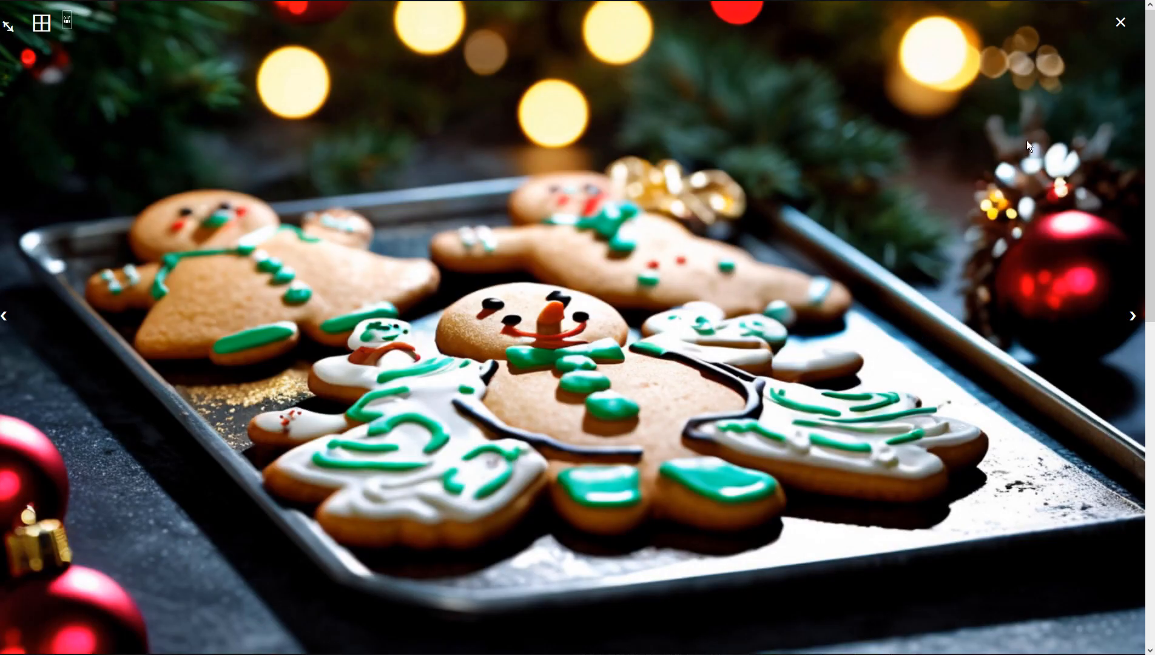
left_click(1120, 23)
Generate another img2img variation with the same settings and view it full size.
left_click(1029, 105)
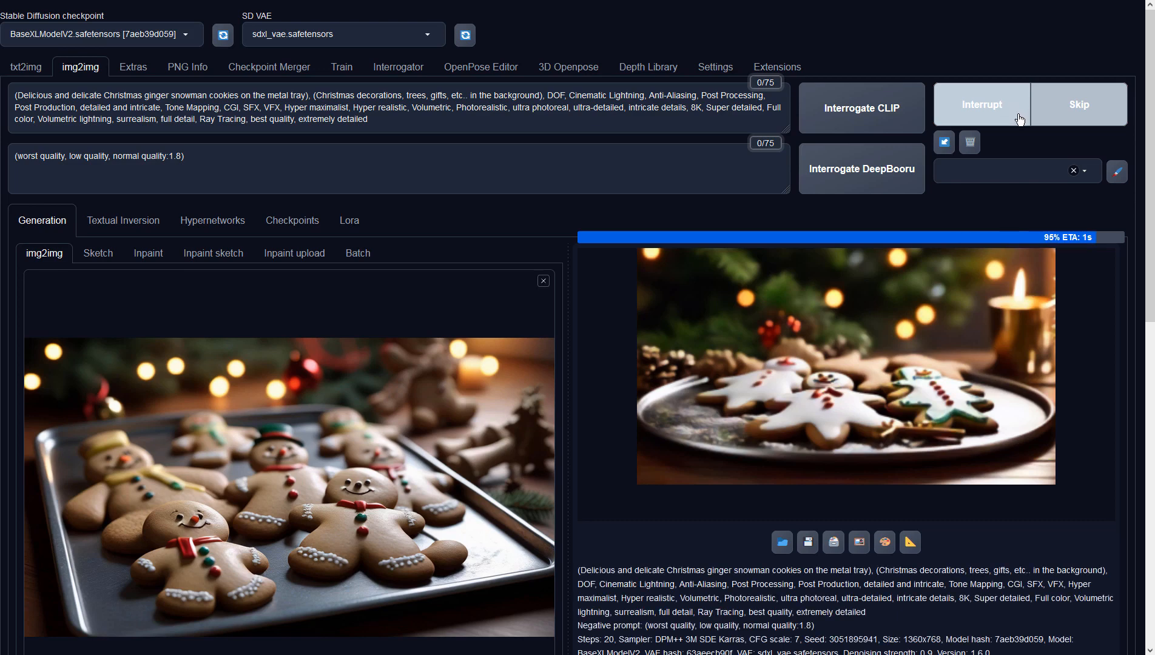
left_click(945, 393)
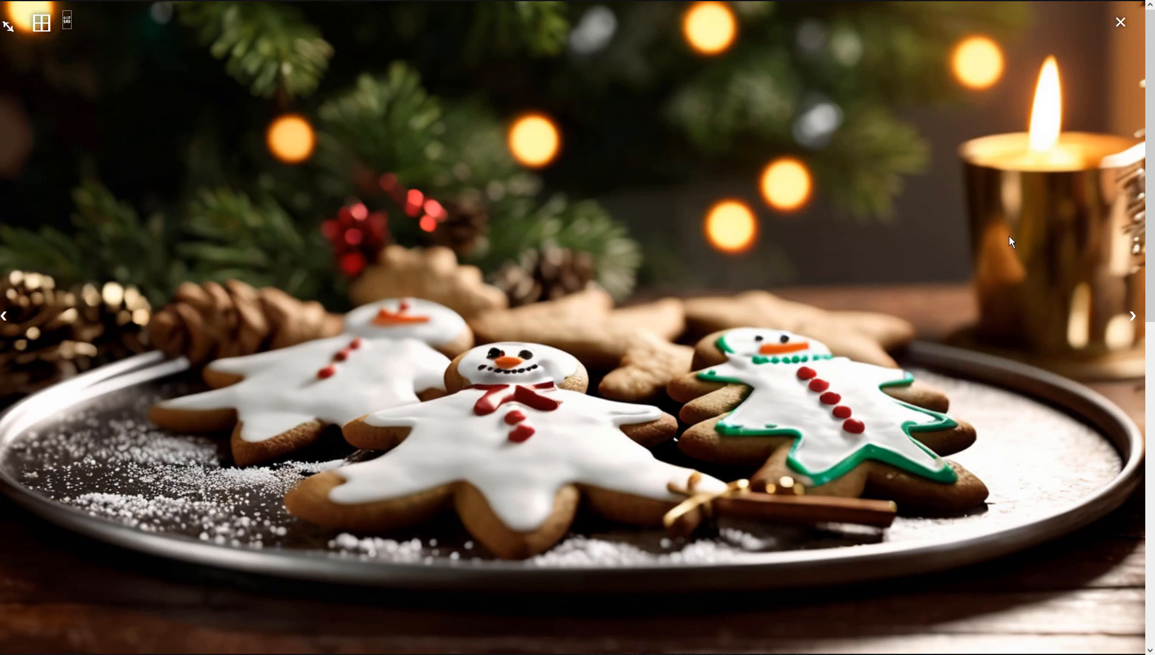
left_click(1120, 22)
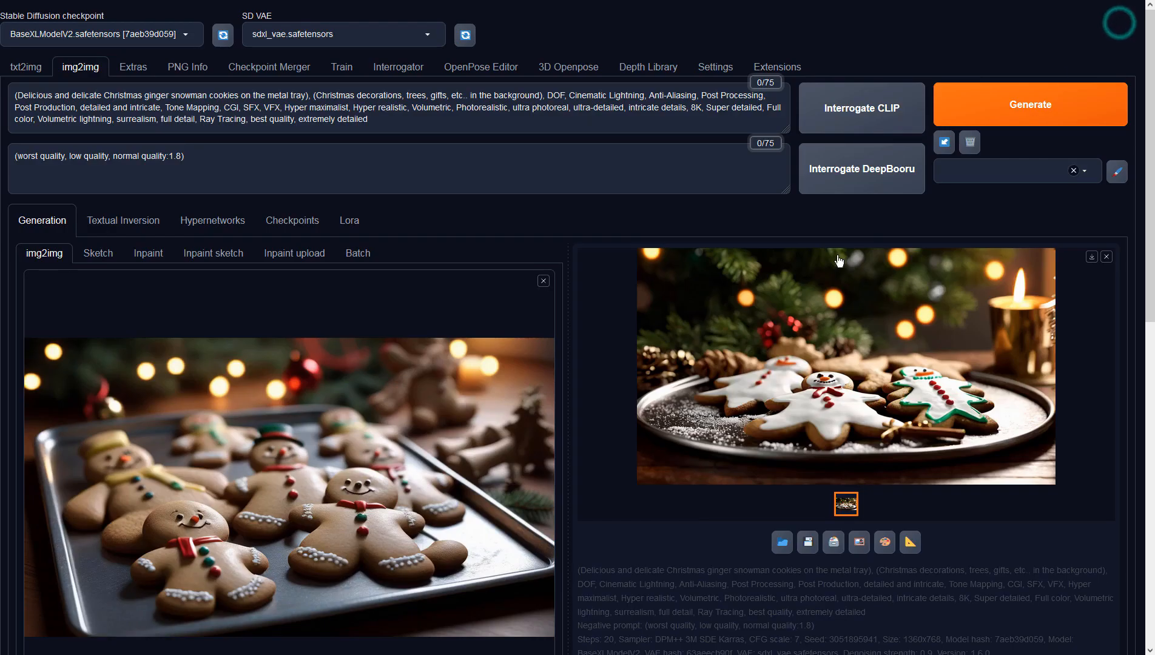
Generate one more img2img variation, view it full size, and compare it with the txt2img result.
left_click(1005, 109)
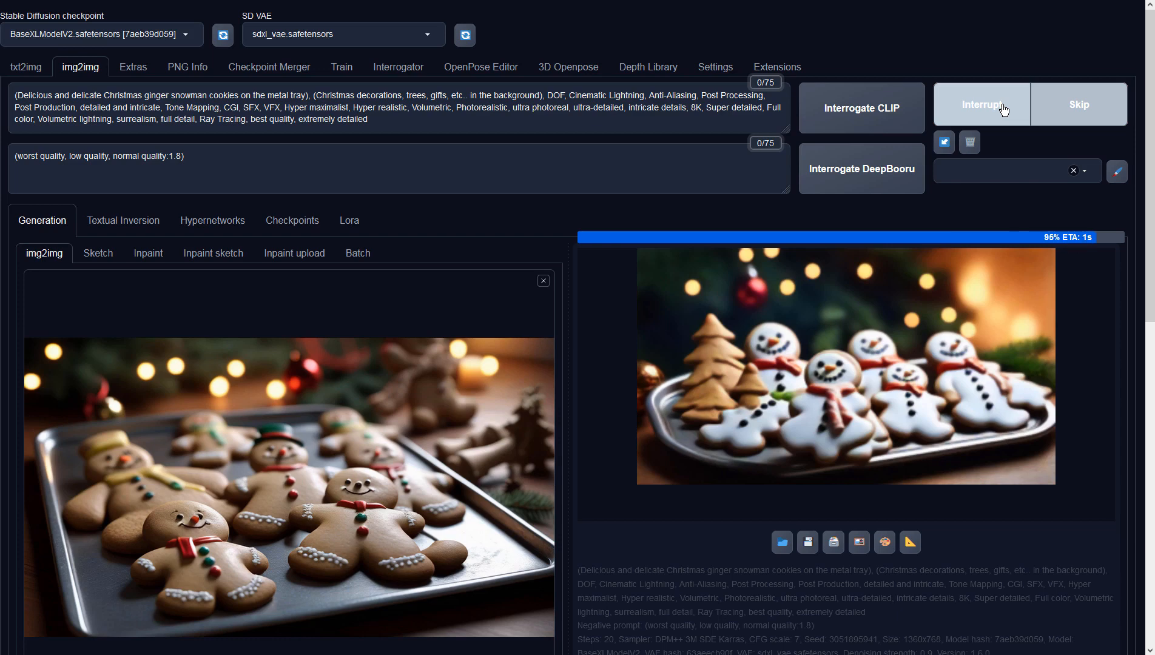
left_click(995, 312)
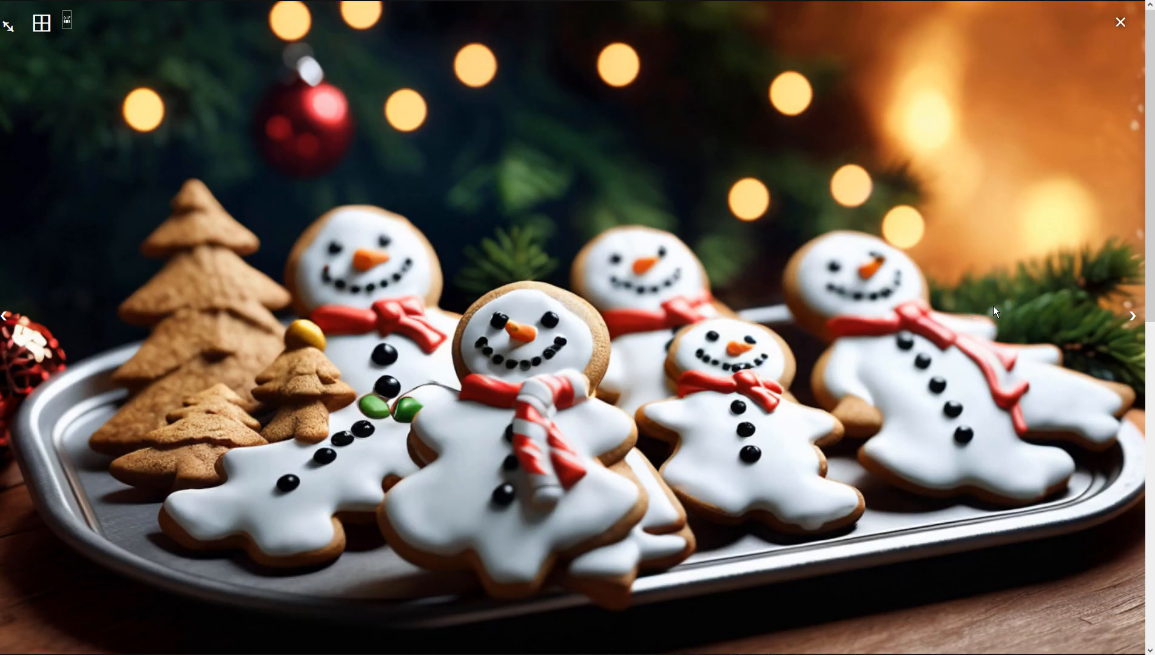
left_click(1119, 23)
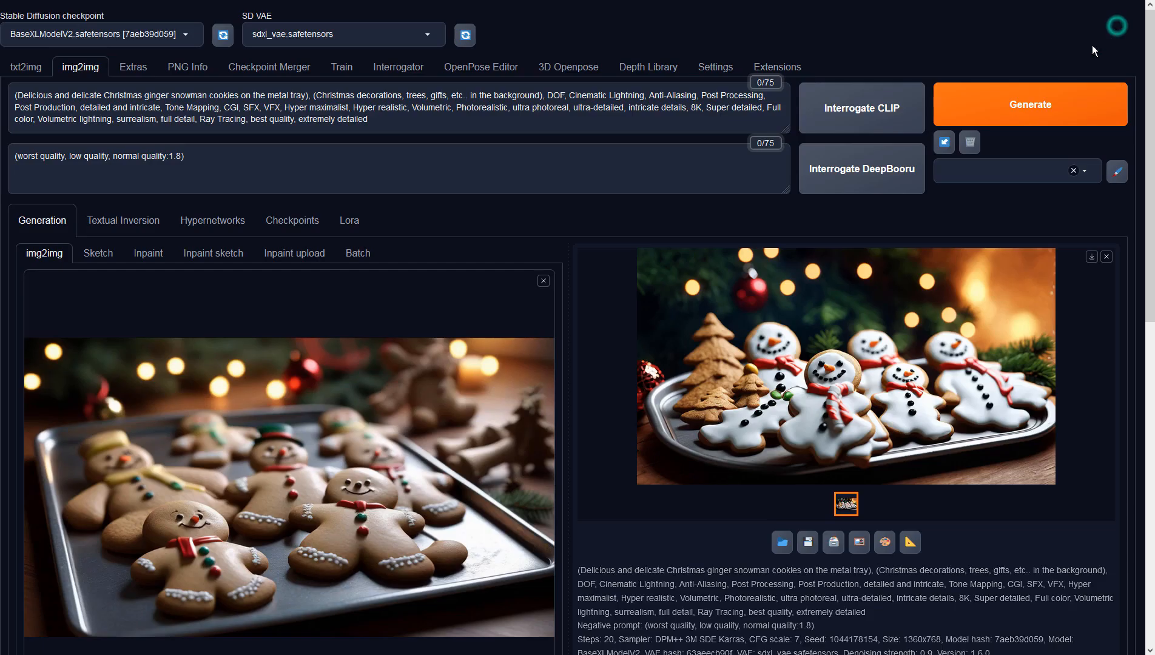
left_click(23, 68)
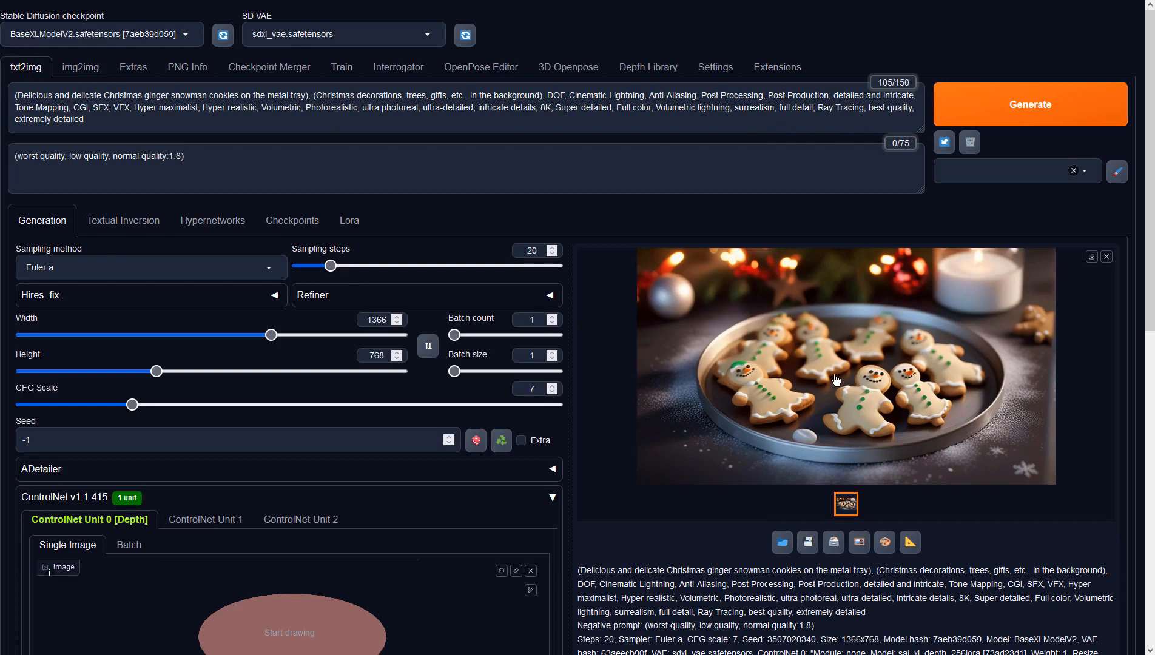
left_click(75, 68)
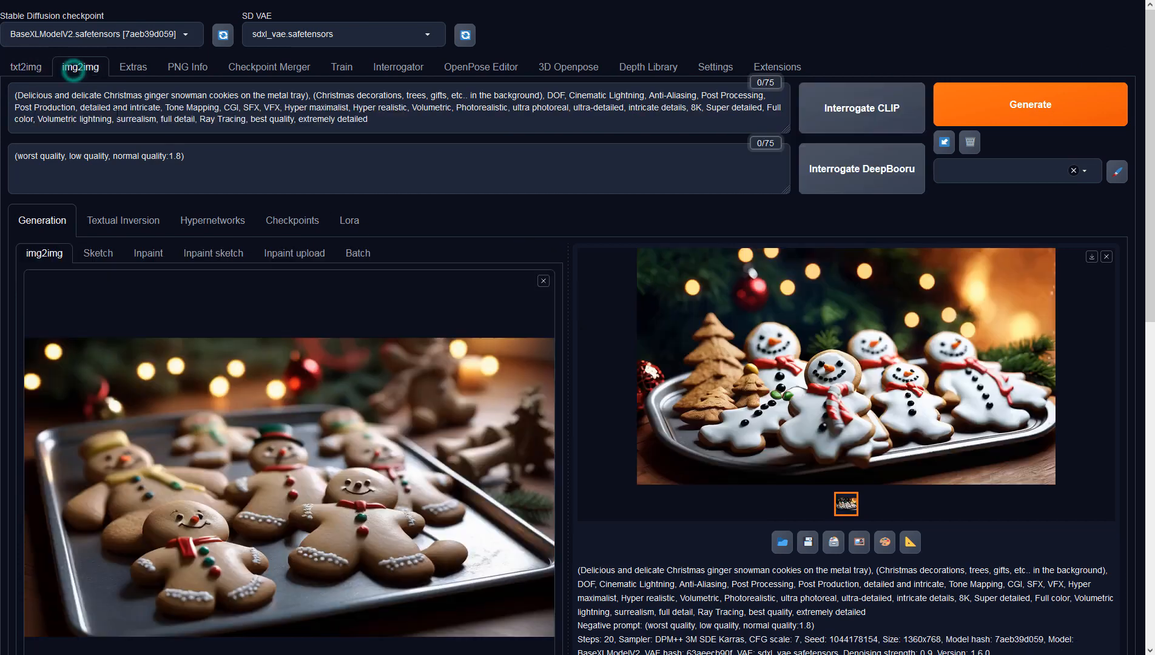